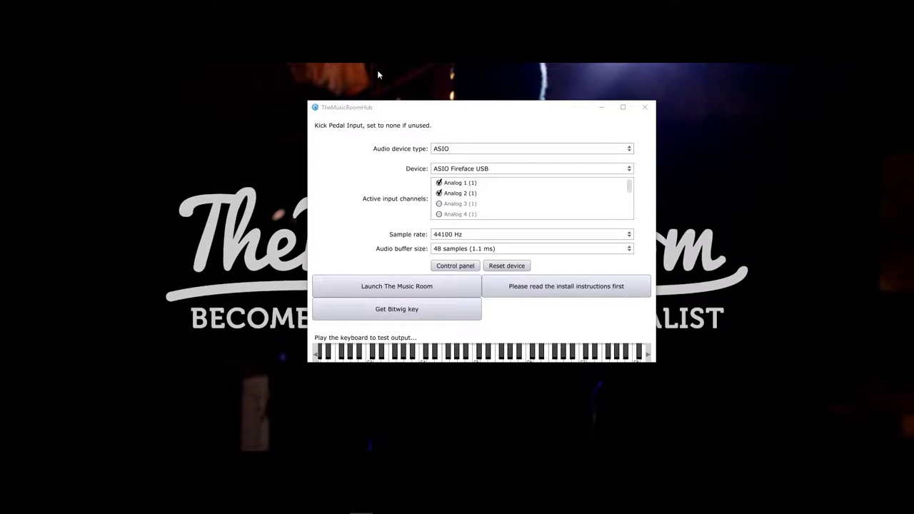
Focus TheMusicRoomHub, open its install instructions and move them fully onto the screen.
left_click(415, 115)
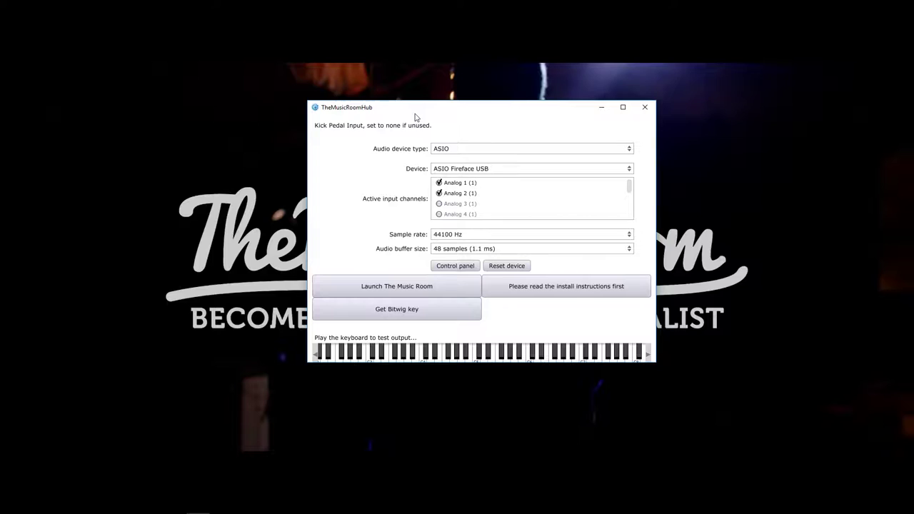
left_click(596, 289)
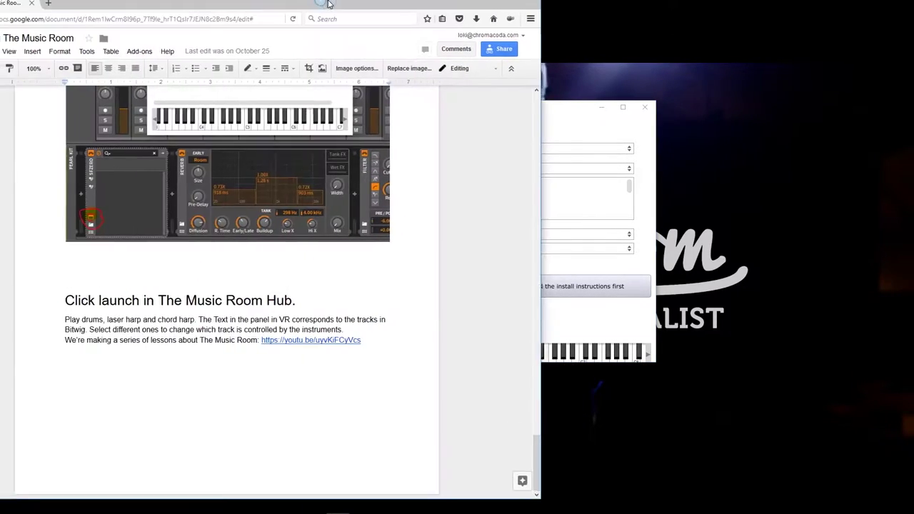
left_click_drag(329, 3, 472, 34)
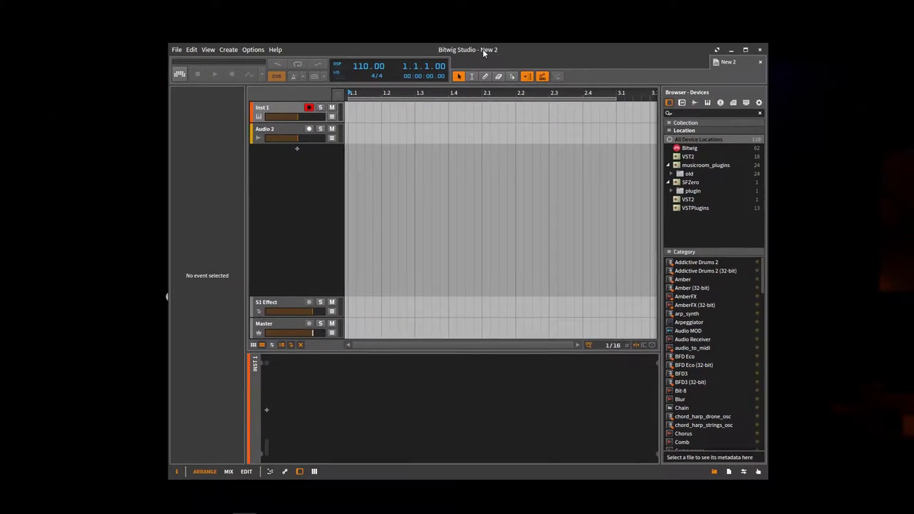
Move the New 2 Bitwig window into view and open Preferences from the Options menu.
left_click_drag(484, 52, 440, 40)
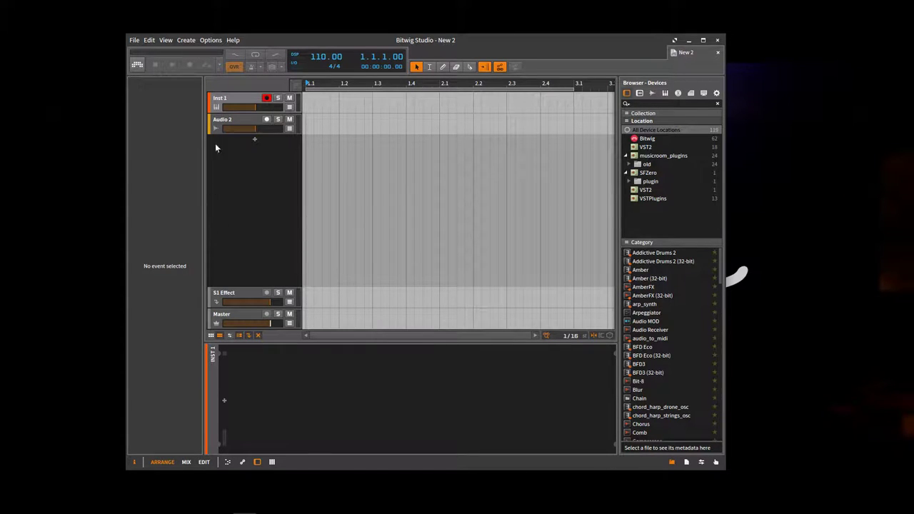
left_click(210, 41)
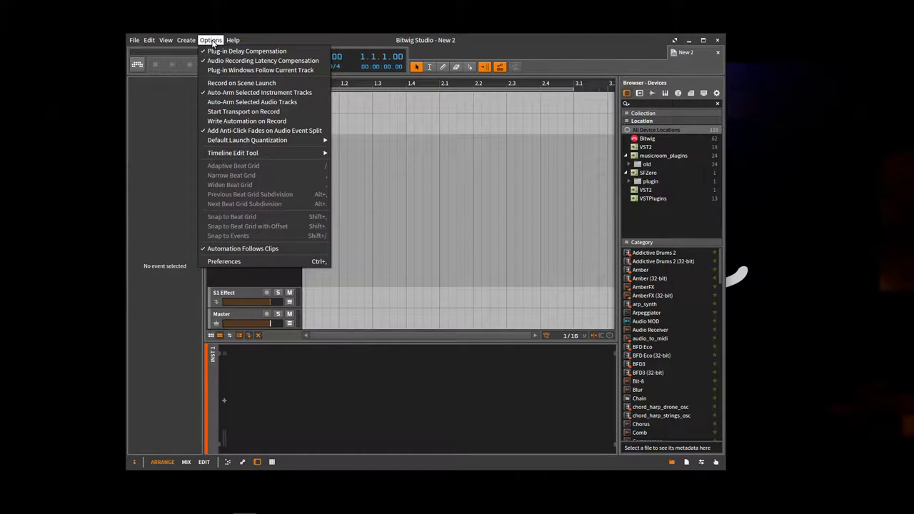
left_click(243, 267)
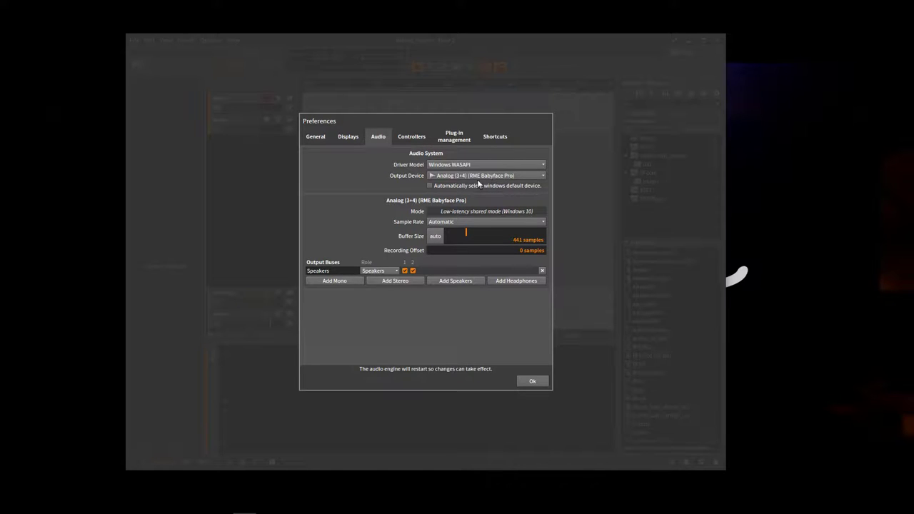
Check the output device list and keep Analog (3+4) (RME Babyface Pro) selected.
left_click(500, 175)
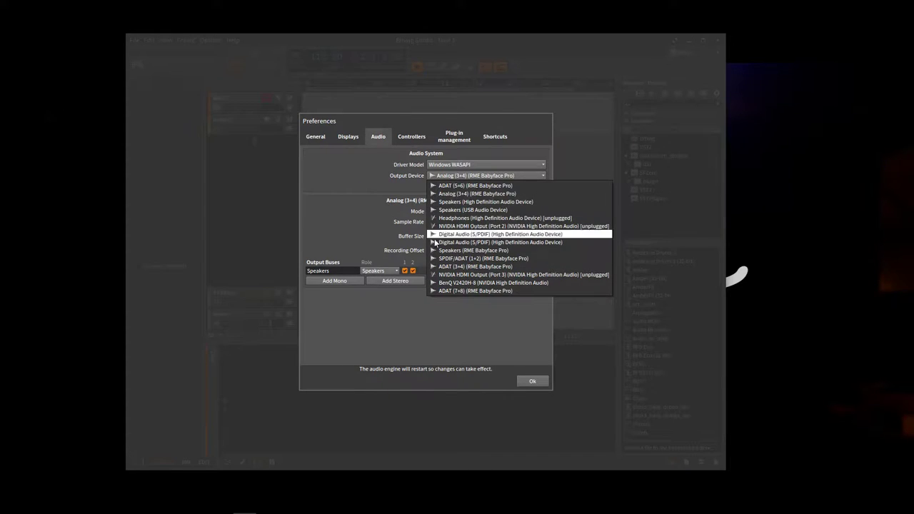
left_click(358, 204)
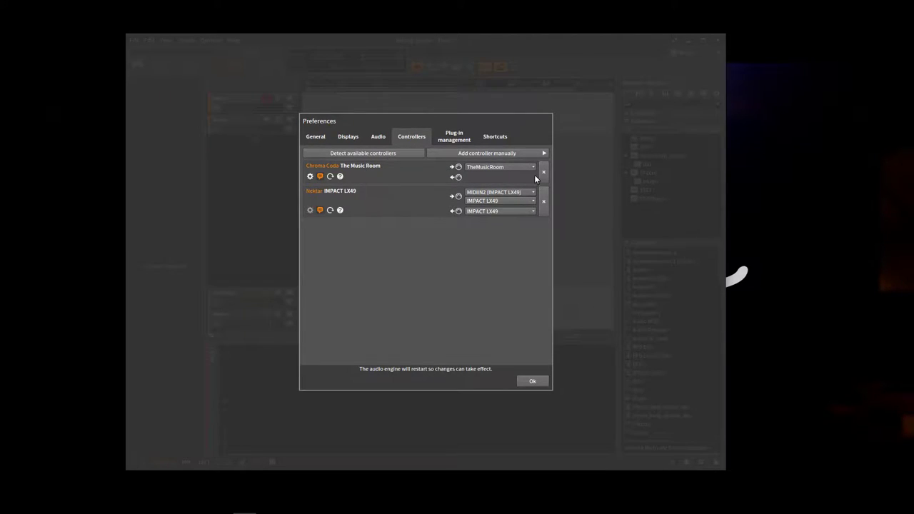
Remove The Music Room controller, re-detect controllers to add it back, and confirm with Ok.
left_click(543, 172)
left_click(350, 153)
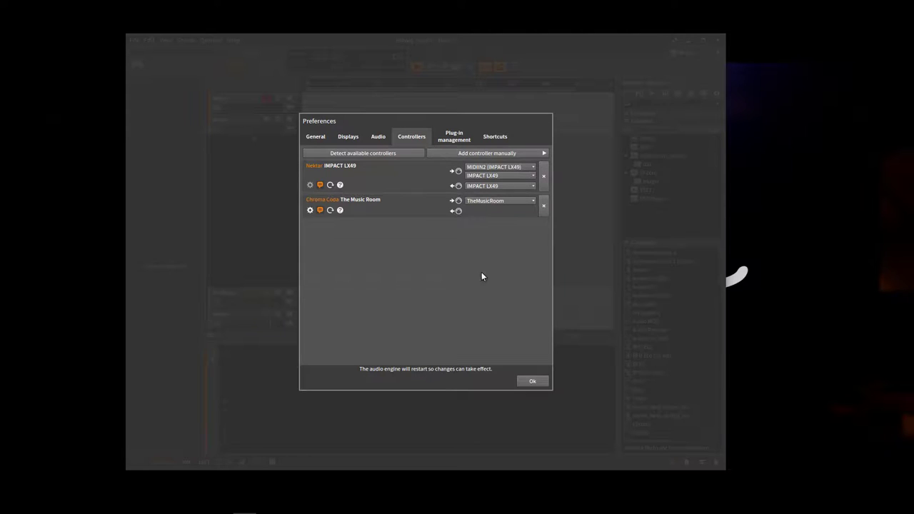
left_click(534, 382)
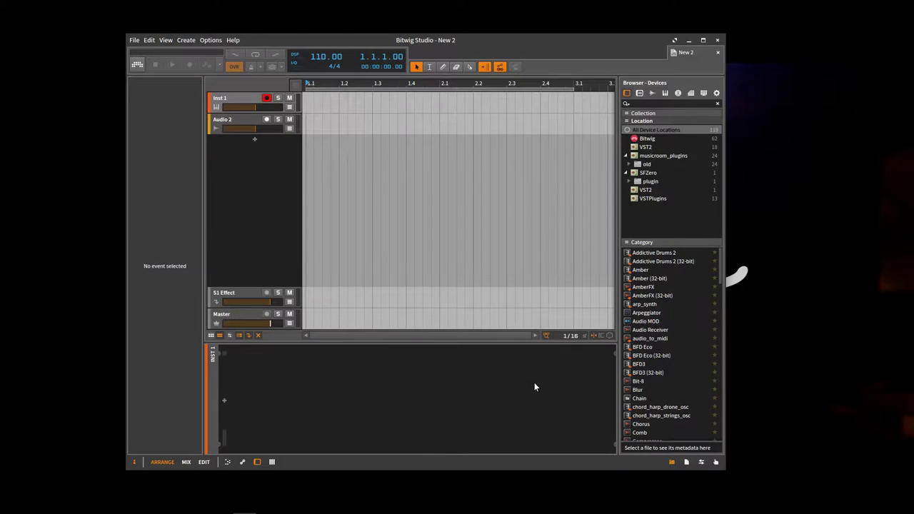
Turn on the audio engine, browse Inst 1's presets, and cancel without adding a device.
left_click(140, 68)
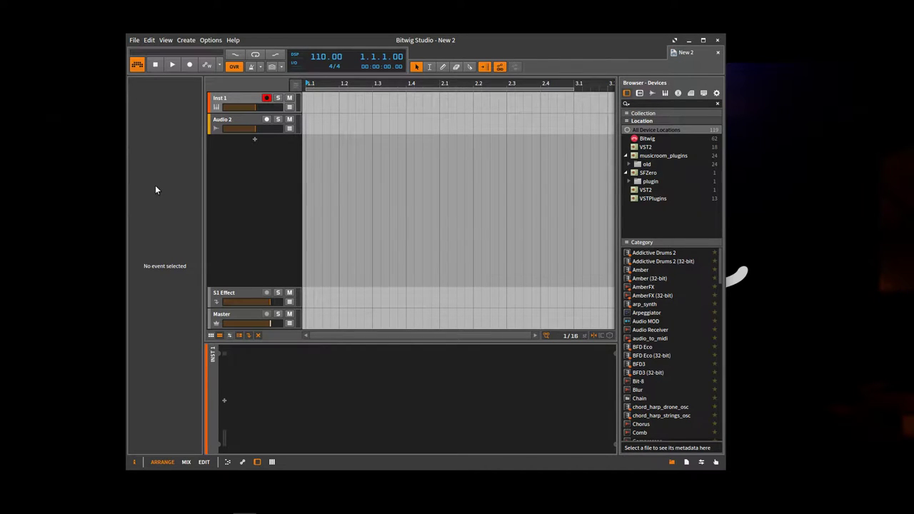
left_click(235, 103)
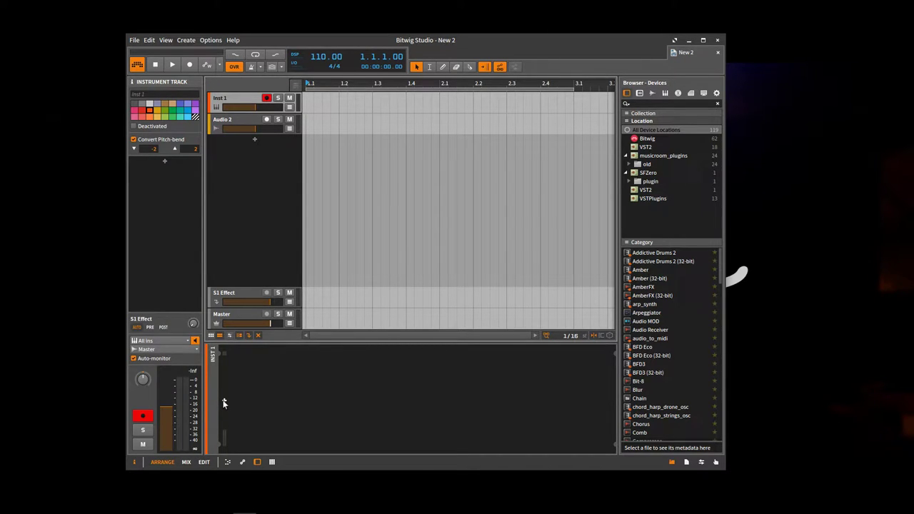
left_click(223, 401)
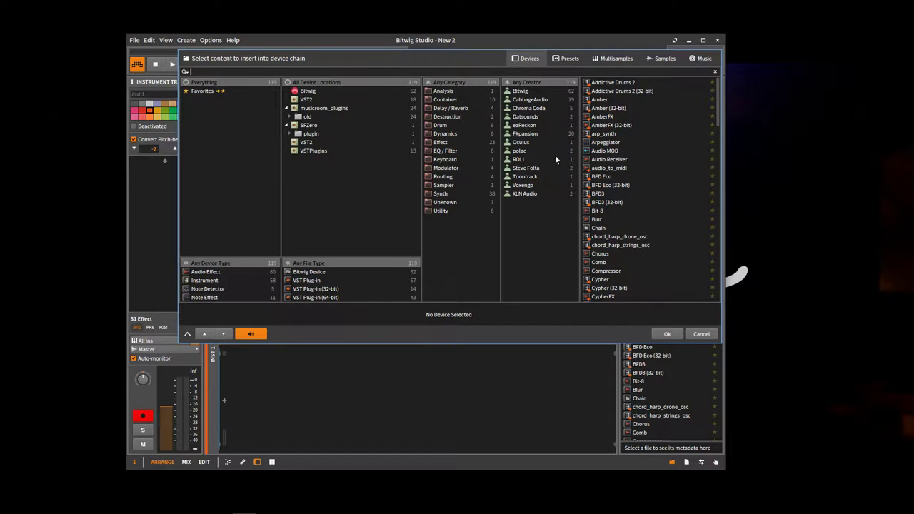
left_click(564, 60)
scroll(652, 143, "down", 15)
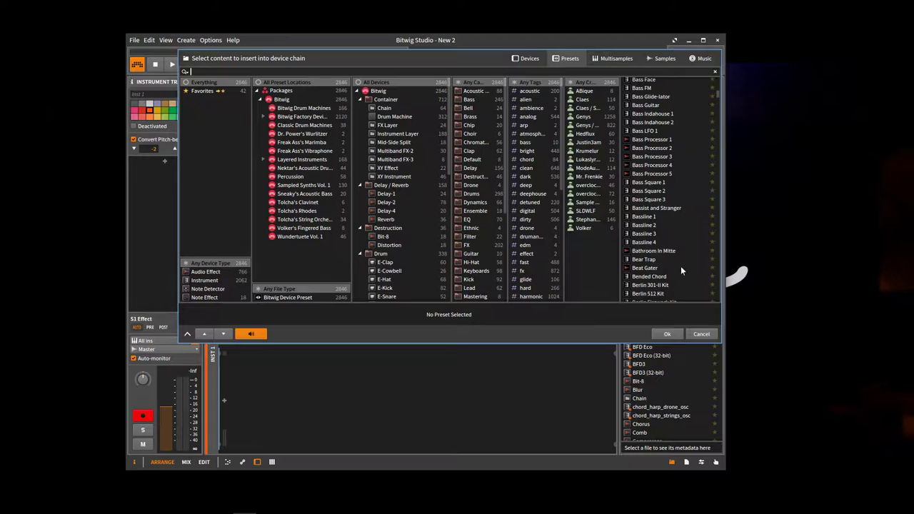
scroll(666, 224, "down", 12)
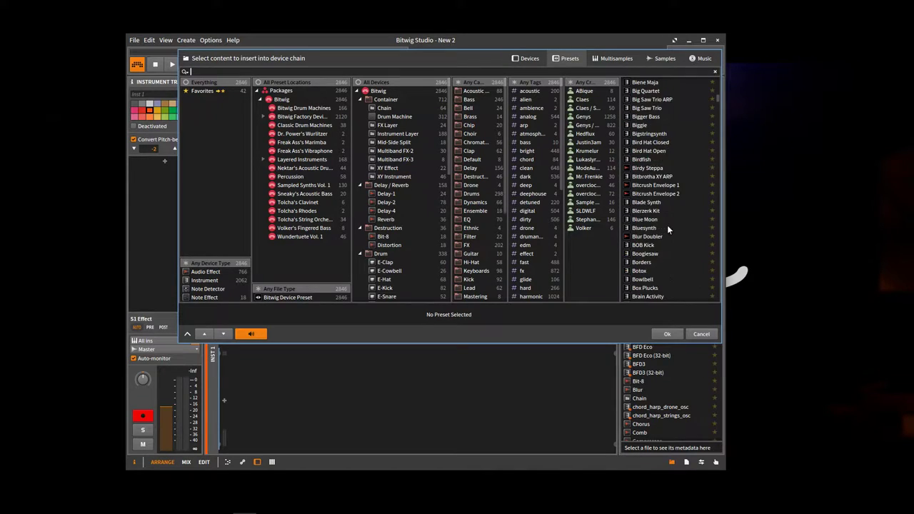
left_click(700, 333)
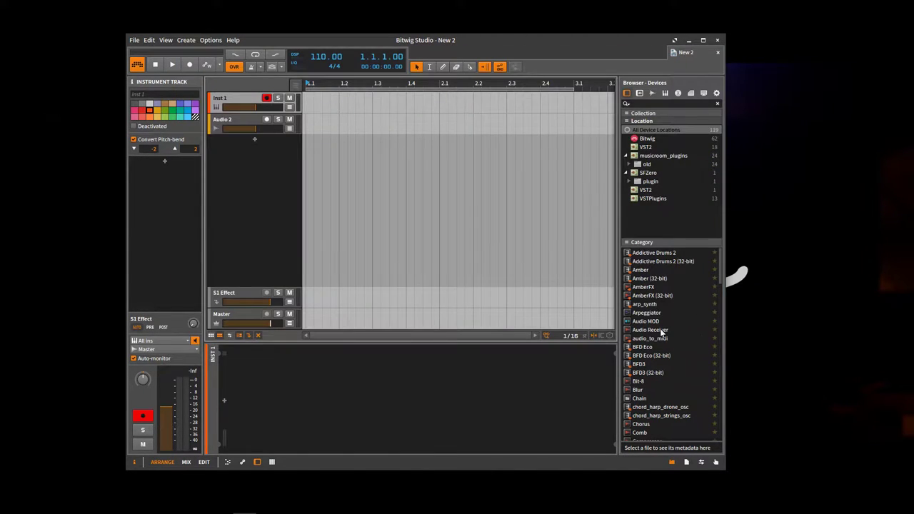
Create a new project from The Music Room Default template and select its String Orchestra track.
left_click(134, 40)
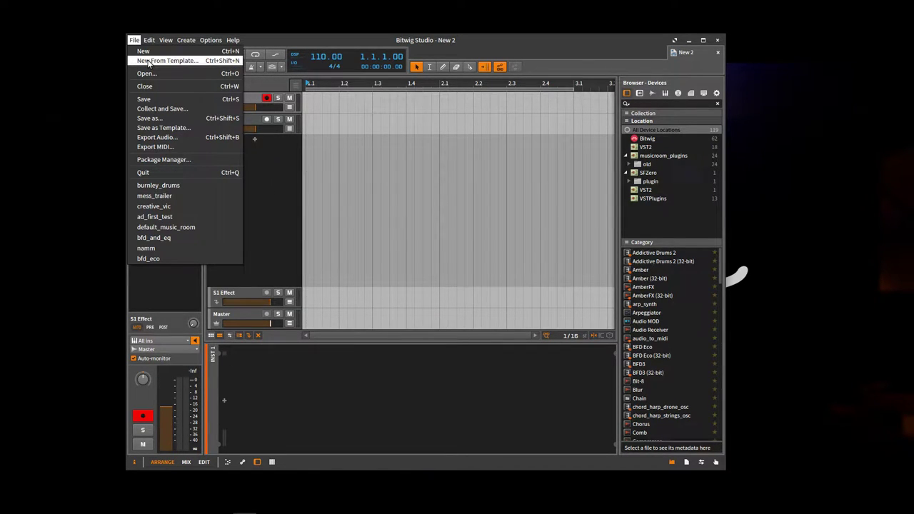
left_click(149, 62)
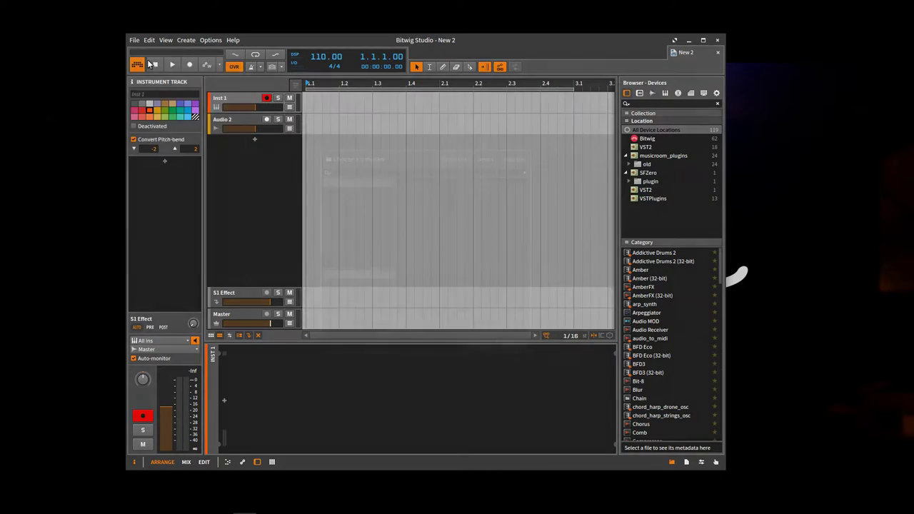
left_click(438, 200)
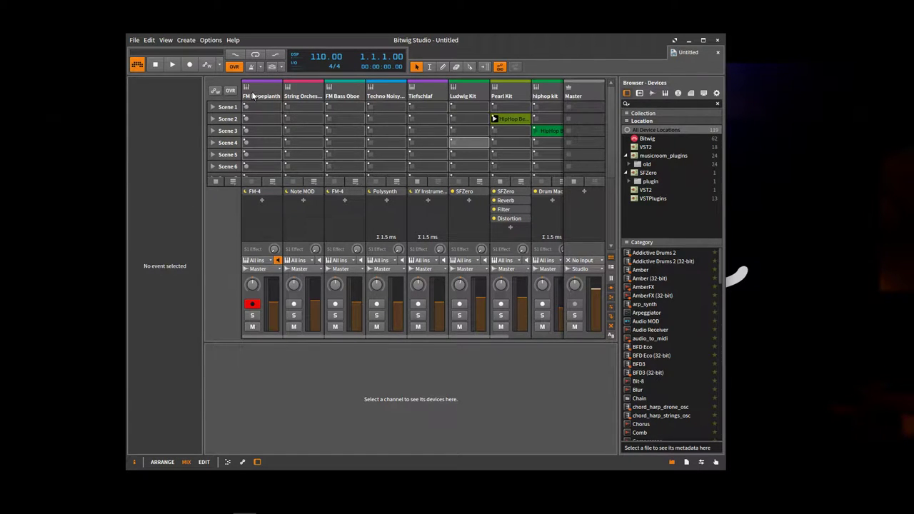
left_click(295, 91)
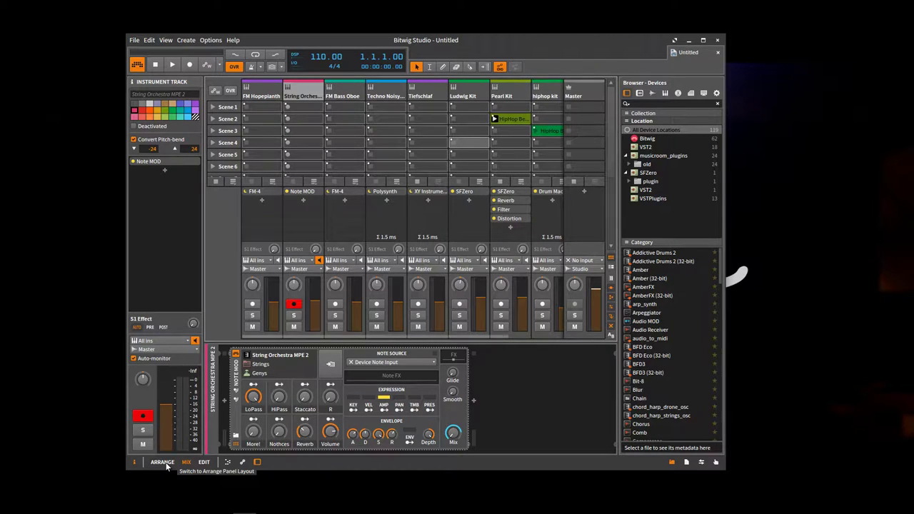
left_click(162, 462)
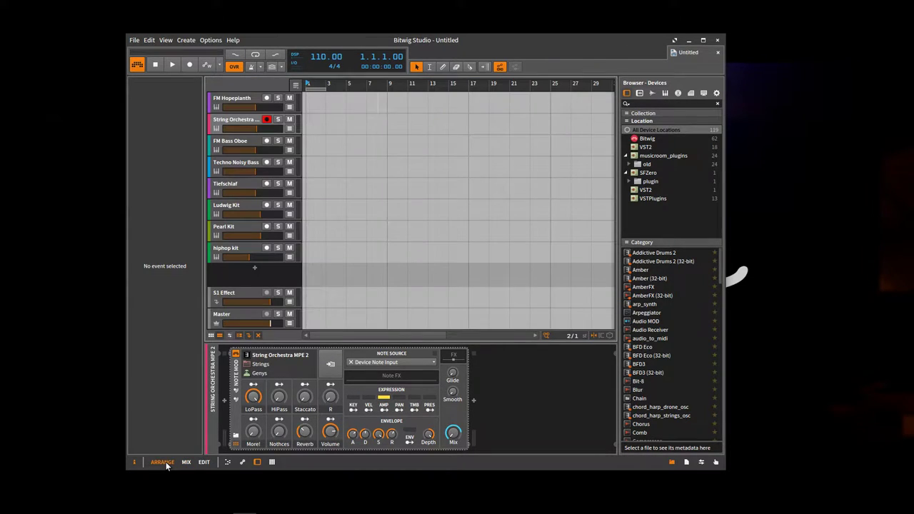
left_click(204, 462)
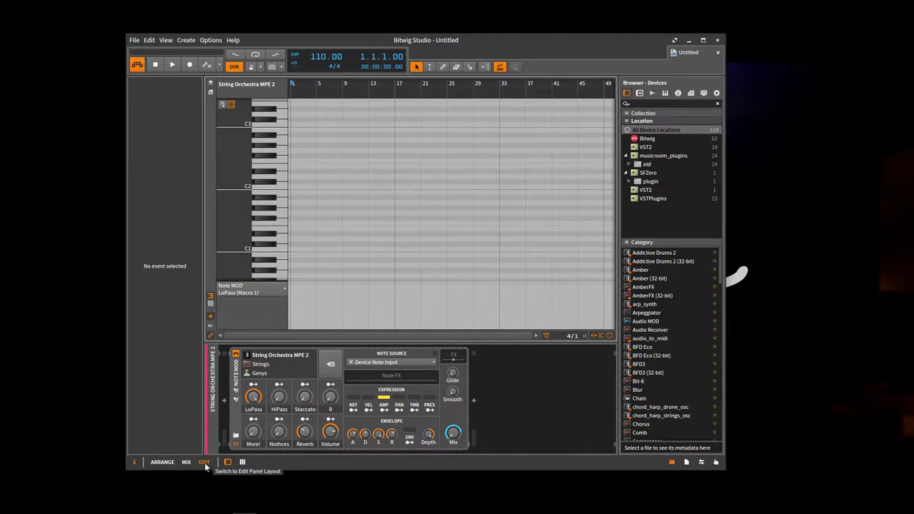
left_click(274, 209)
left_click(275, 176)
left_click(275, 142)
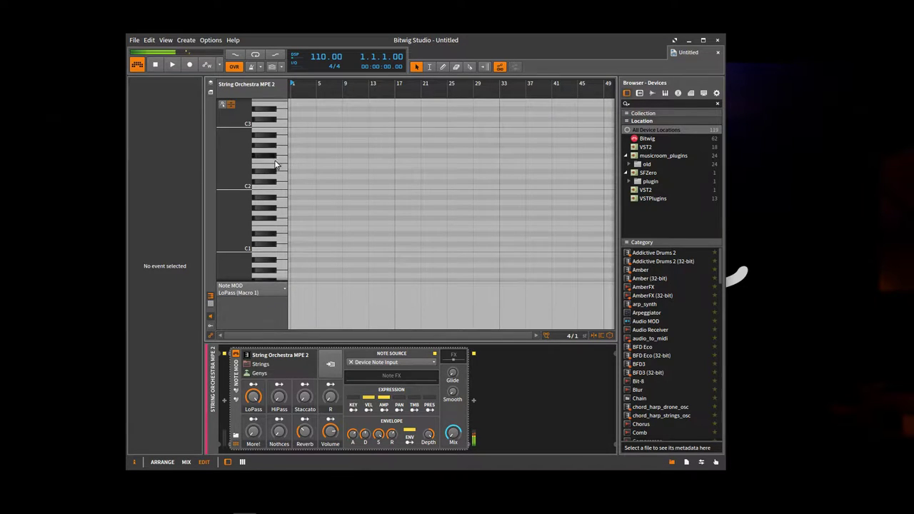
left_click(280, 175)
left_click(280, 208)
left_click(275, 223)
left_click(277, 155)
left_click(277, 177)
mouse_move(129, 511)
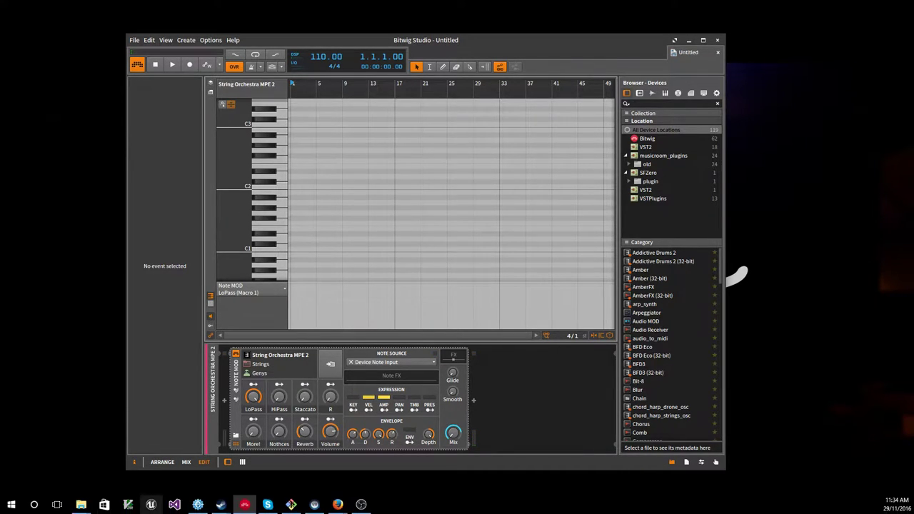
left_click(199, 506)
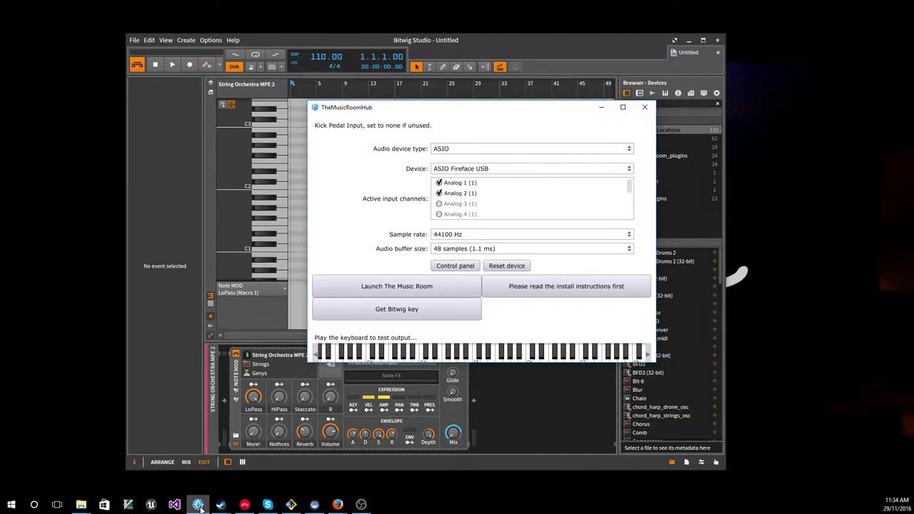
left_click(412, 350)
left_click(412, 350)
left_click(447, 353)
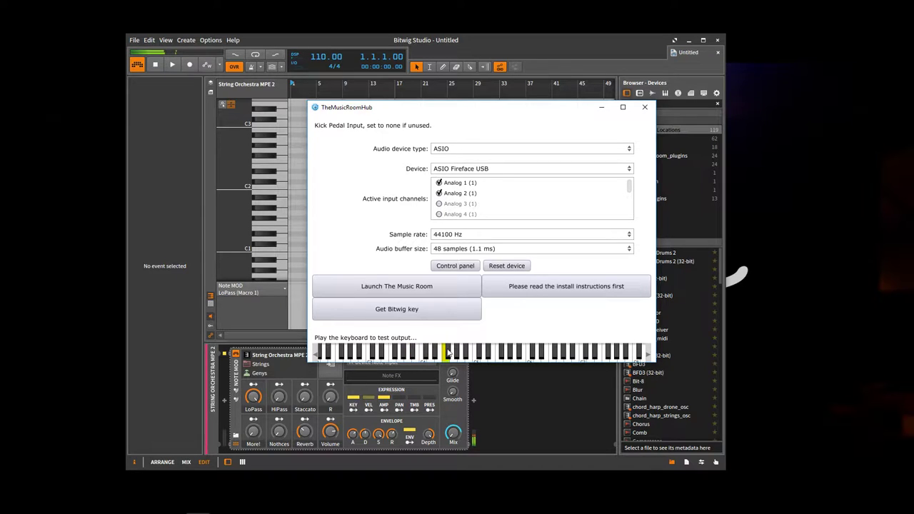
left_click(493, 355)
left_click(512, 352)
left_click(480, 351)
left_click(391, 351)
left_click(395, 352)
left_click(457, 353)
left_click(188, 206)
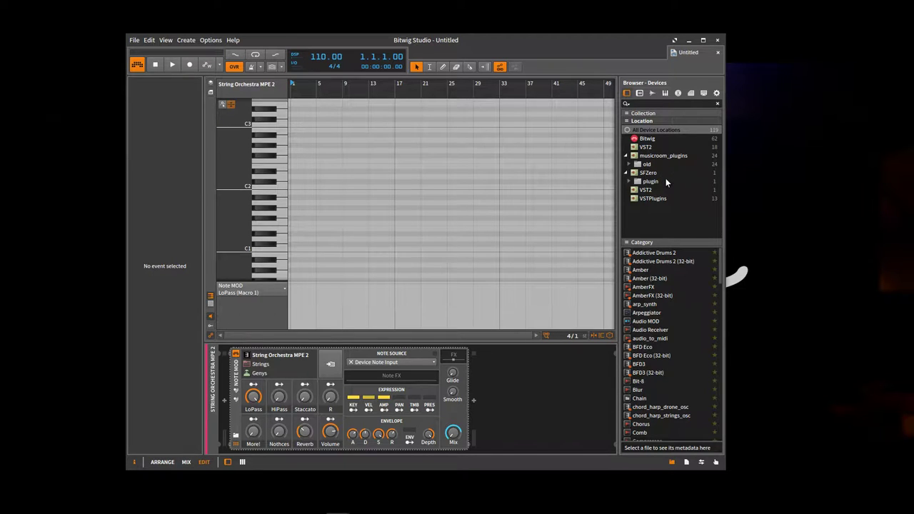
Open the browser panel's gear settings to view Packages, My Library and plug-in locations.
left_click(717, 93)
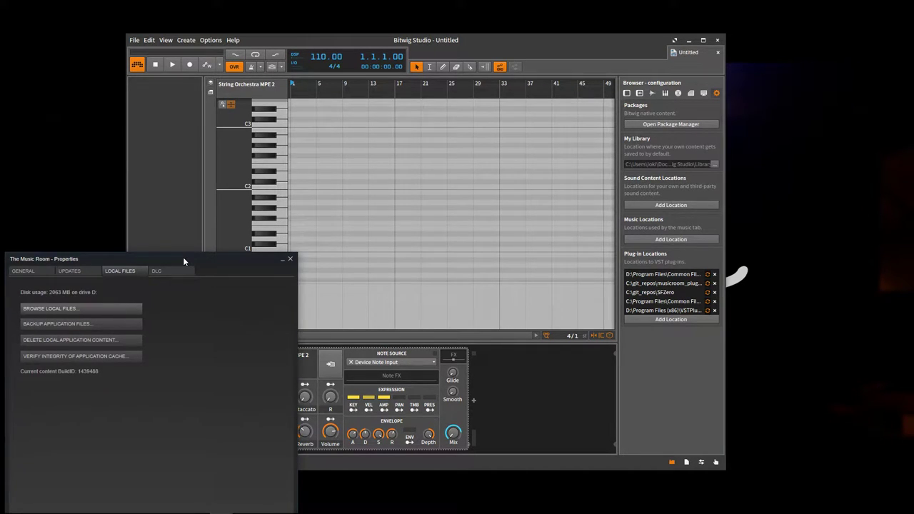
Move The Music Room - Properties window into view and browse its local files.
left_click_drag(183, 257, 254, 141)
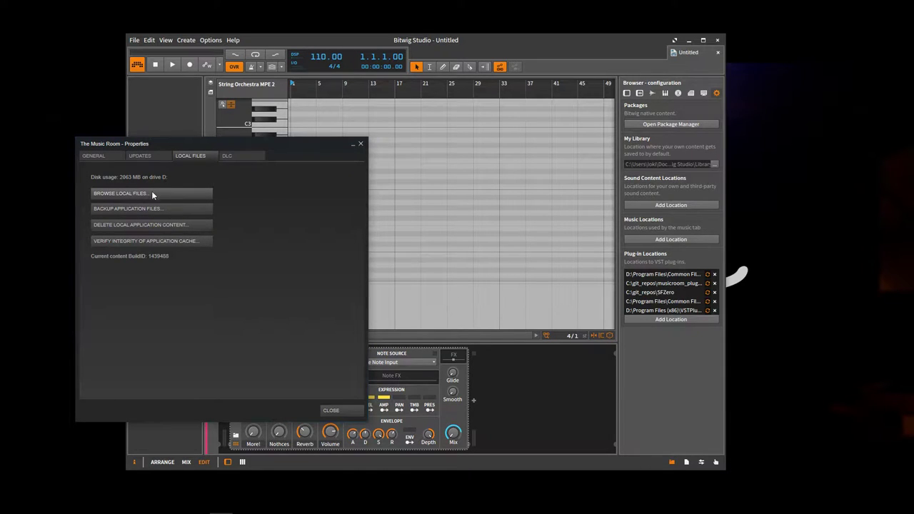
left_click(132, 195)
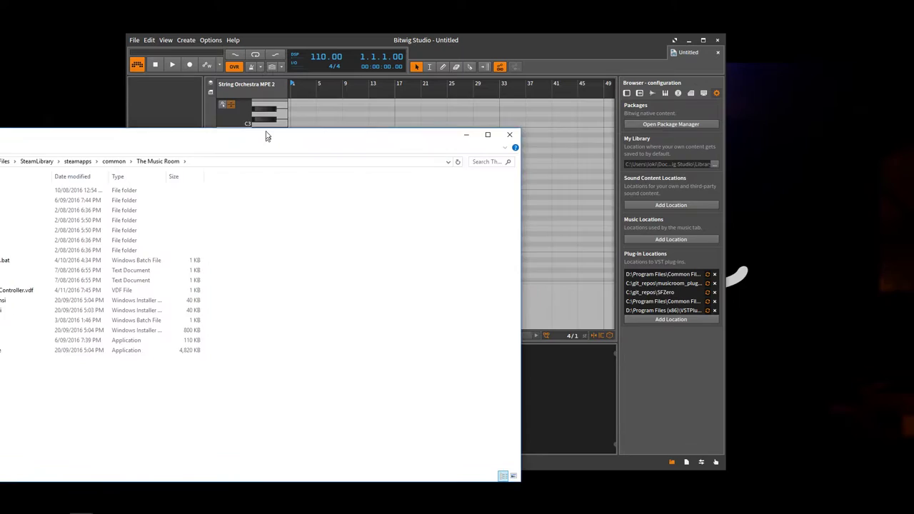
Move Explorer into view and open The Music Room's VST_Plugins folder.
left_click_drag(266, 136, 429, 117)
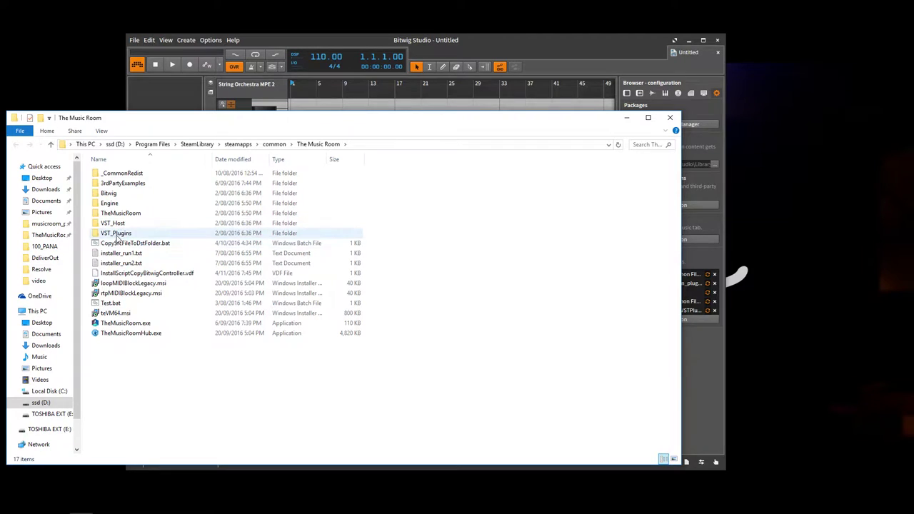
double_click(116, 236)
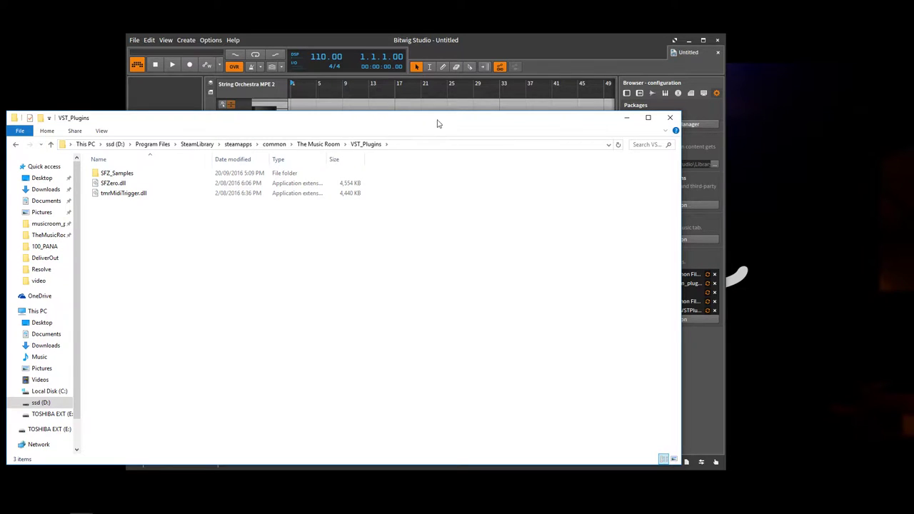
Select the VST_Plugins folder path, then start and cancel adding a plug-in location.
left_click(406, 146)
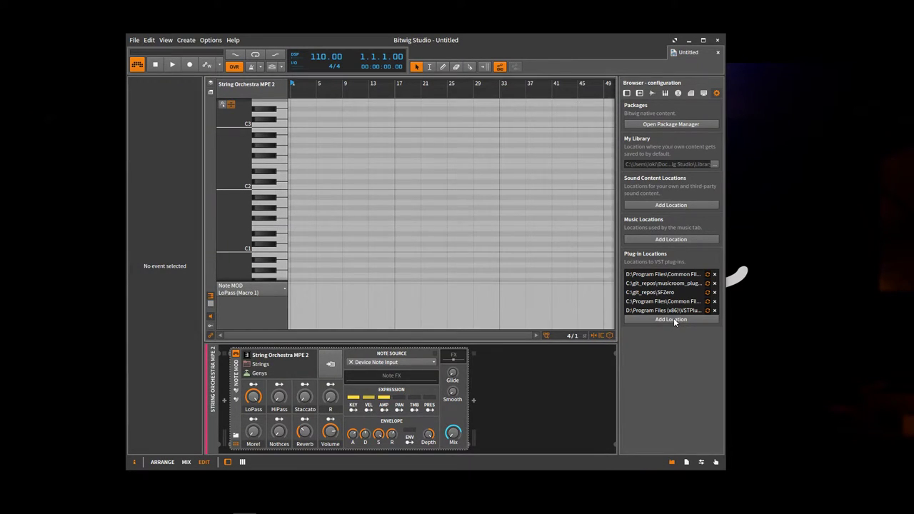
left_click(671, 319)
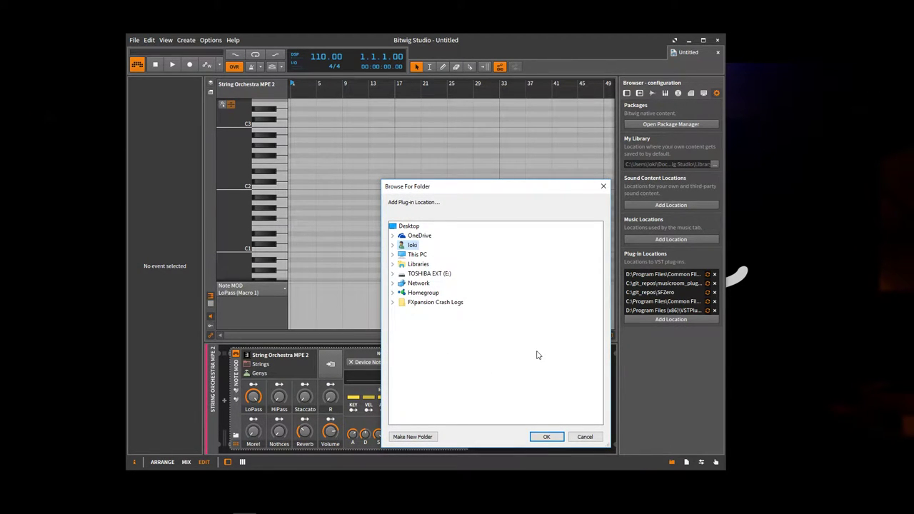
left_click(585, 437)
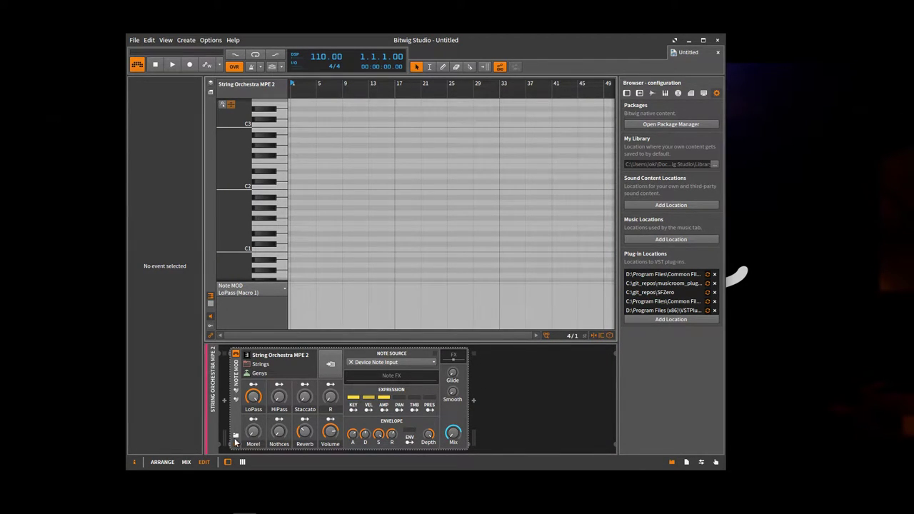
Show the mixer, select the Ludwig Kit track and open its SFZero instrument window.
left_click(162, 462)
left_click(186, 462)
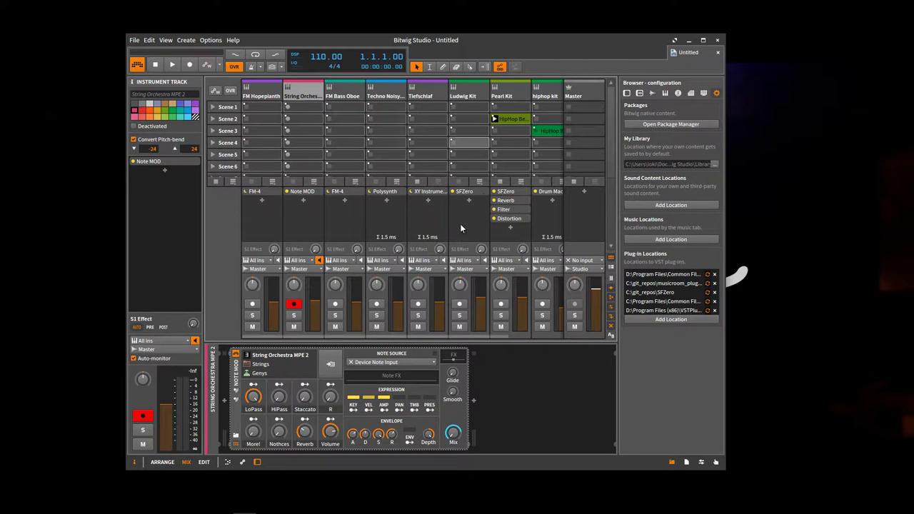
left_click(474, 85)
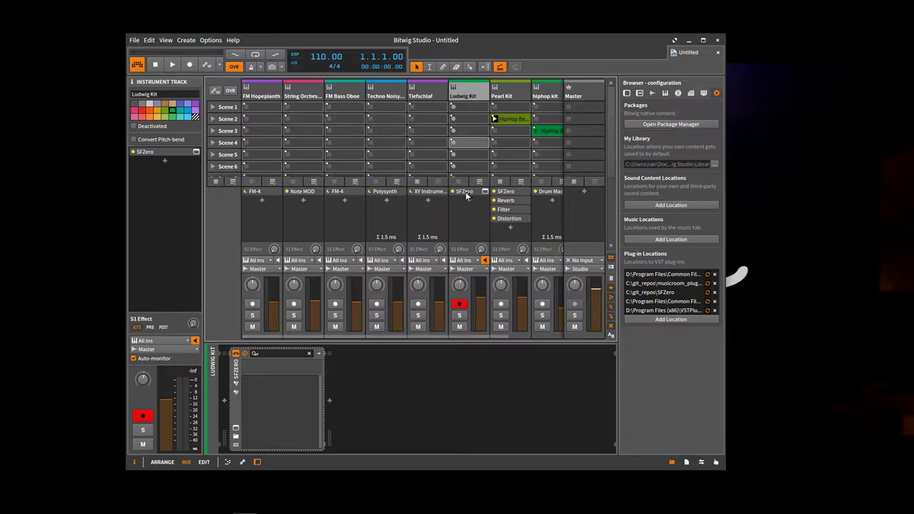
mouse_move(483, 194)
left_click(485, 193)
Play several notes in SFZero to audition the current drum sounds.
left_click(467, 278)
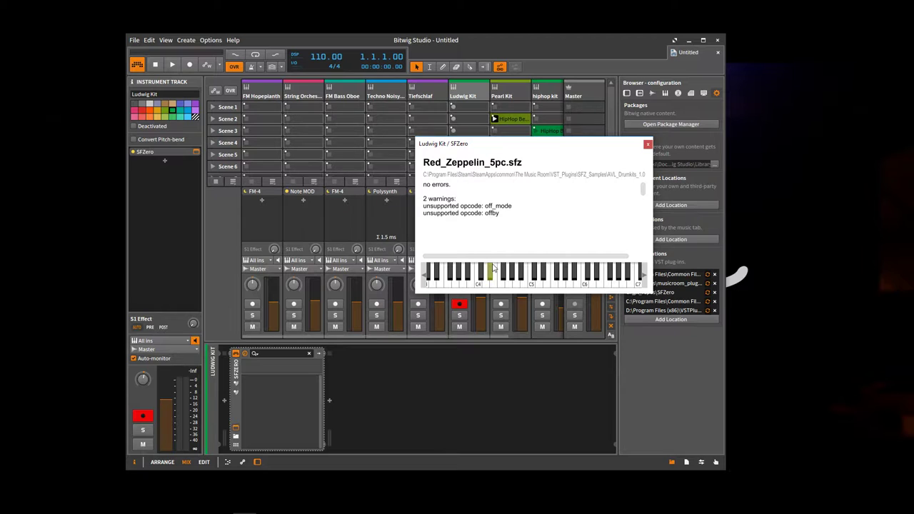
left_click(468, 278)
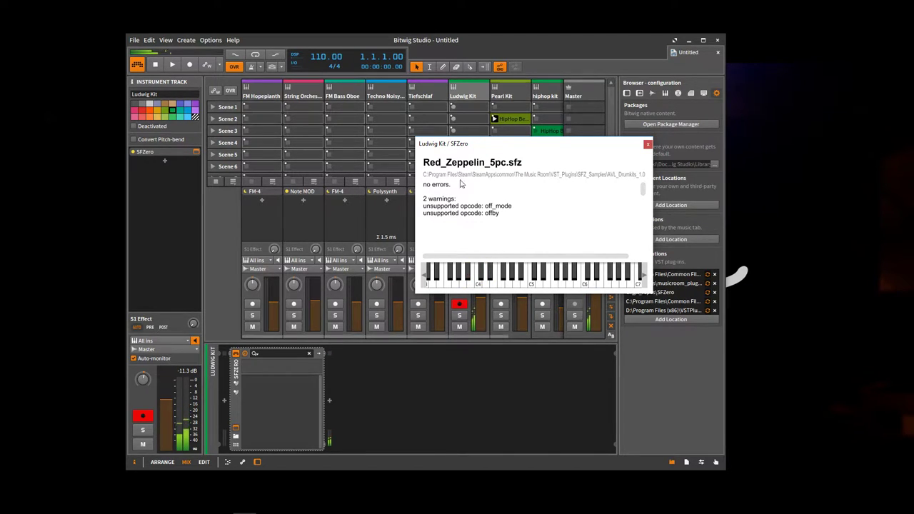
left_click(508, 275)
left_click(484, 275)
left_click(477, 275)
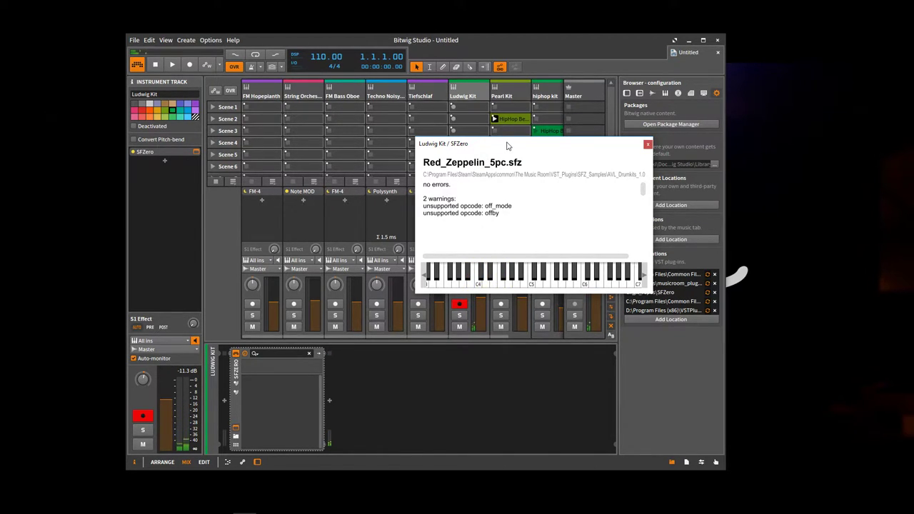
Reposition the SFZero window and file dialog, then load Red_Zeppelin_5pc.sfz.
left_click_drag(509, 146, 412, 137)
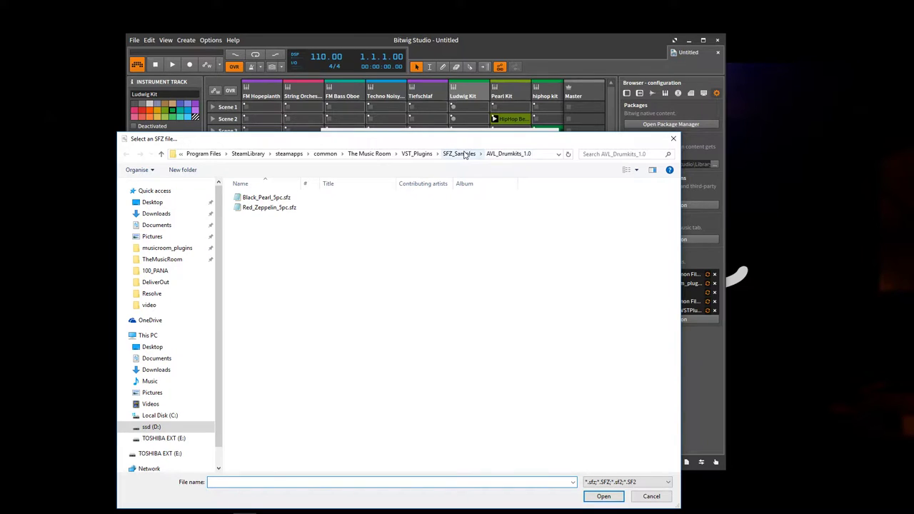
left_click_drag(469, 143, 464, 106)
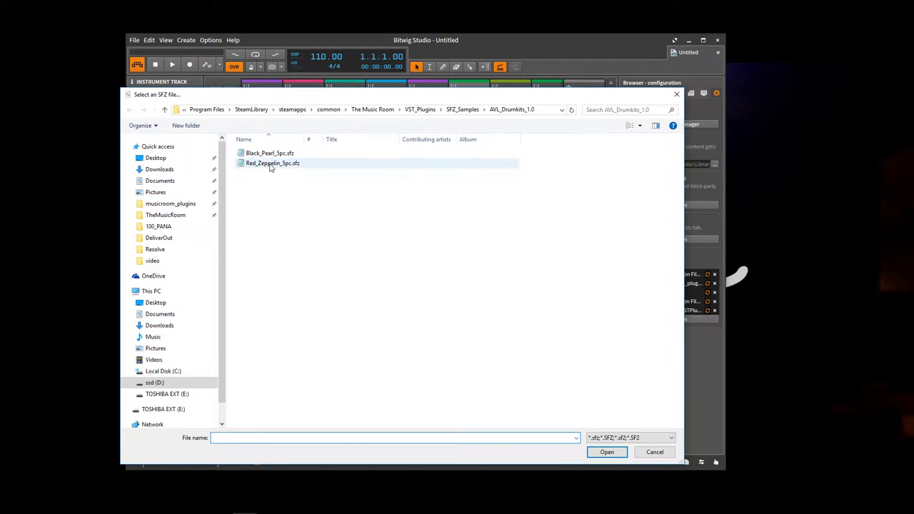
double_click(270, 164)
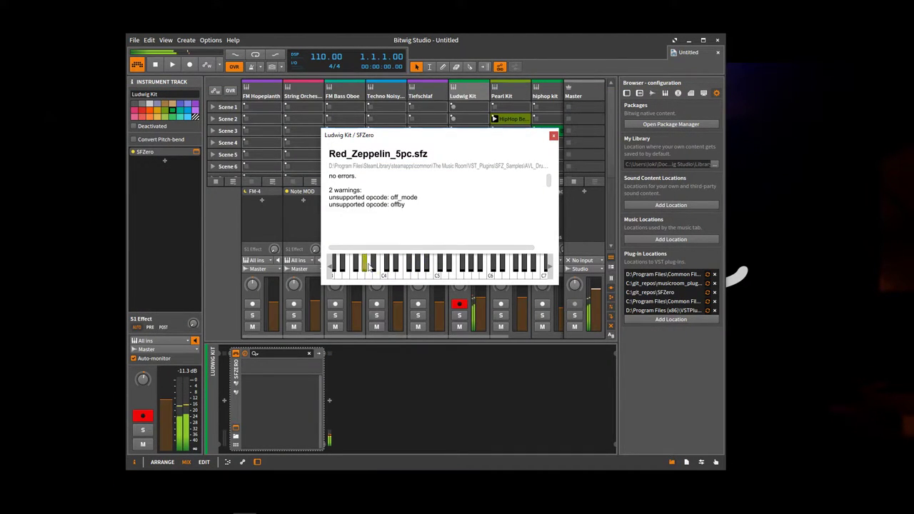
Close SFZero, check the Pearl, hiphop, Ludwig and FM Hopeplanth tracks, auditioning hiphop's kick and tom.
left_click(553, 136)
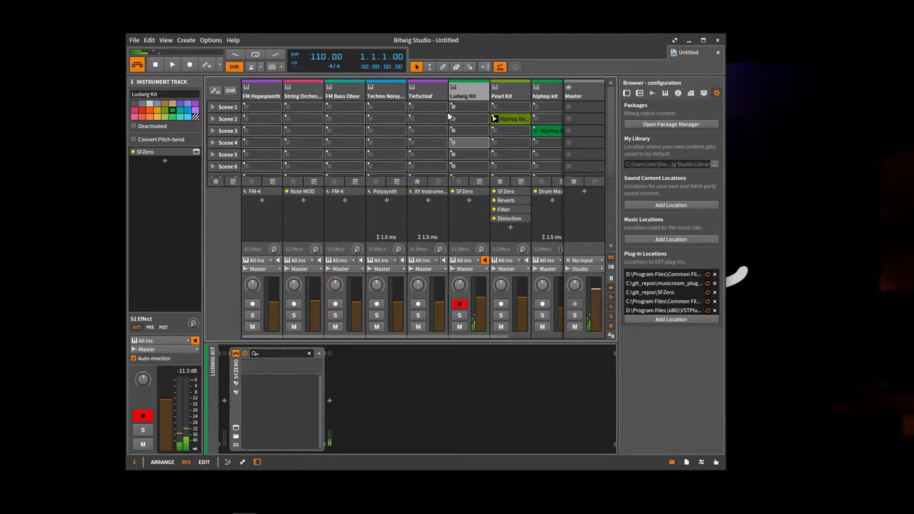
left_click(503, 95)
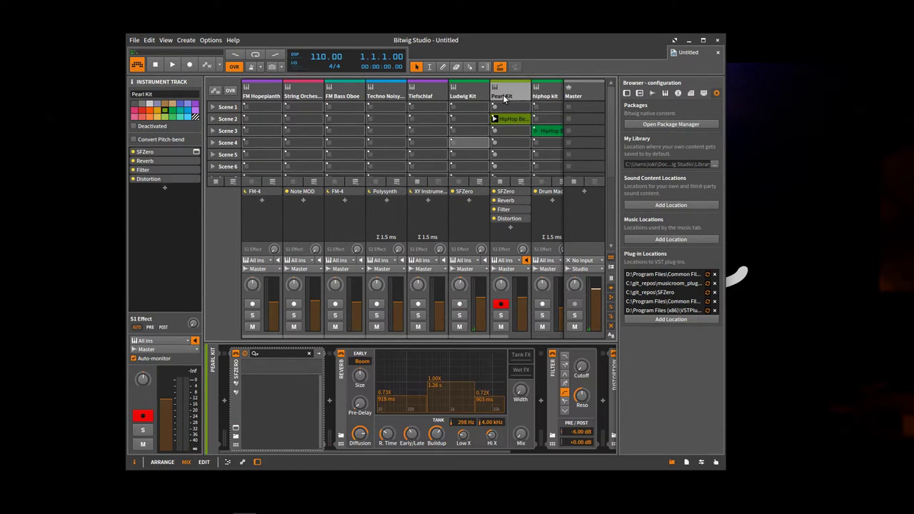
left_click(547, 94)
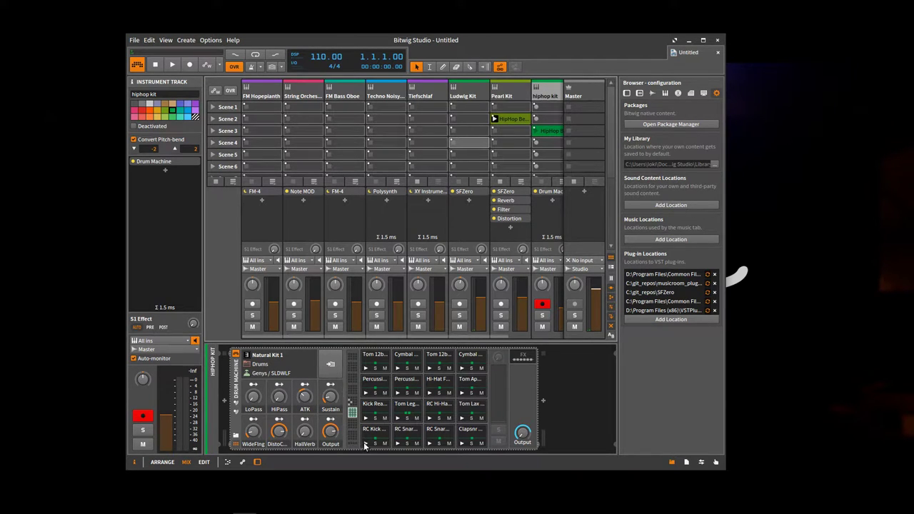
left_click(389, 421)
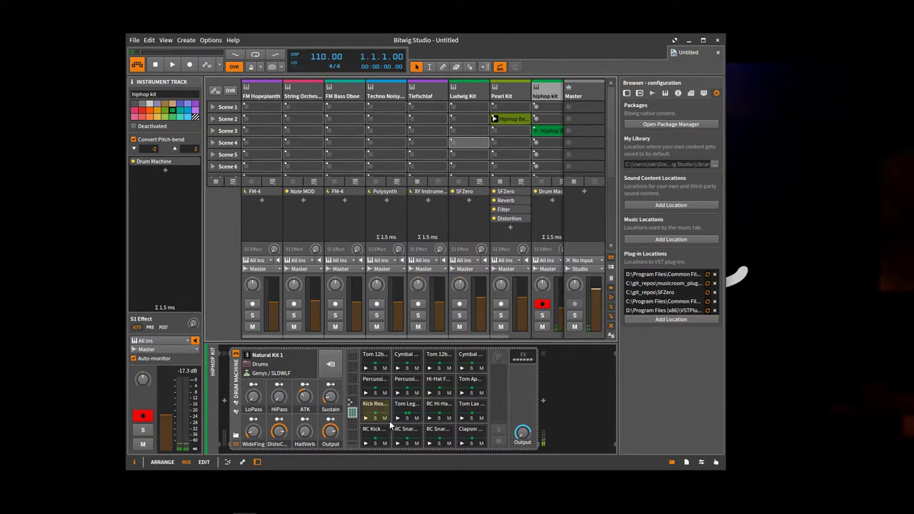
left_click(398, 419)
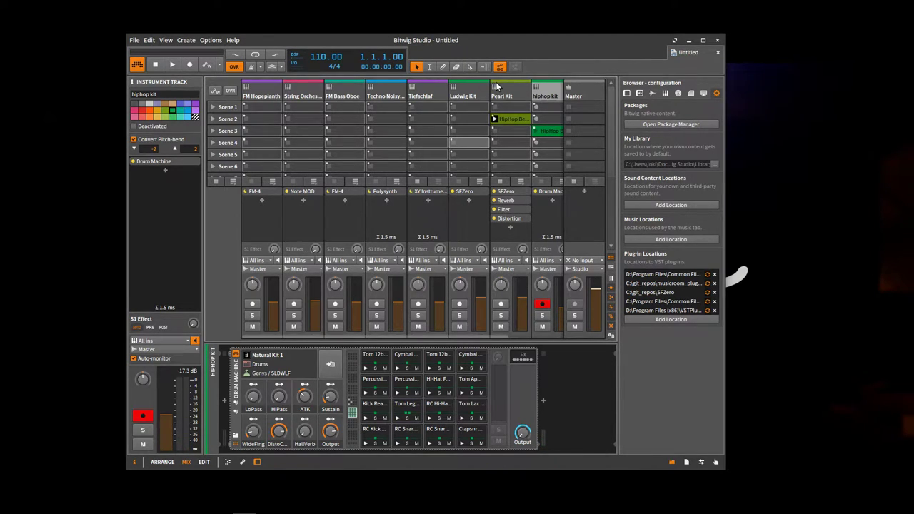
left_click(474, 95)
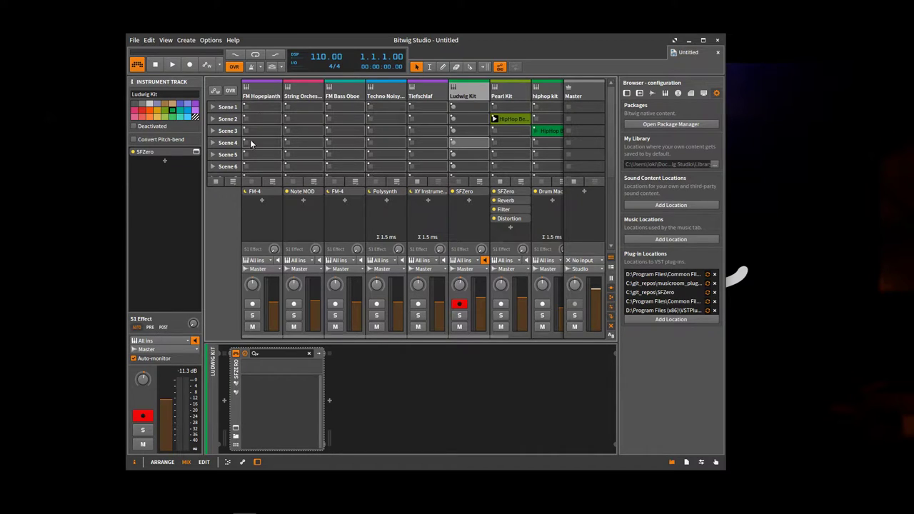
left_click(264, 88)
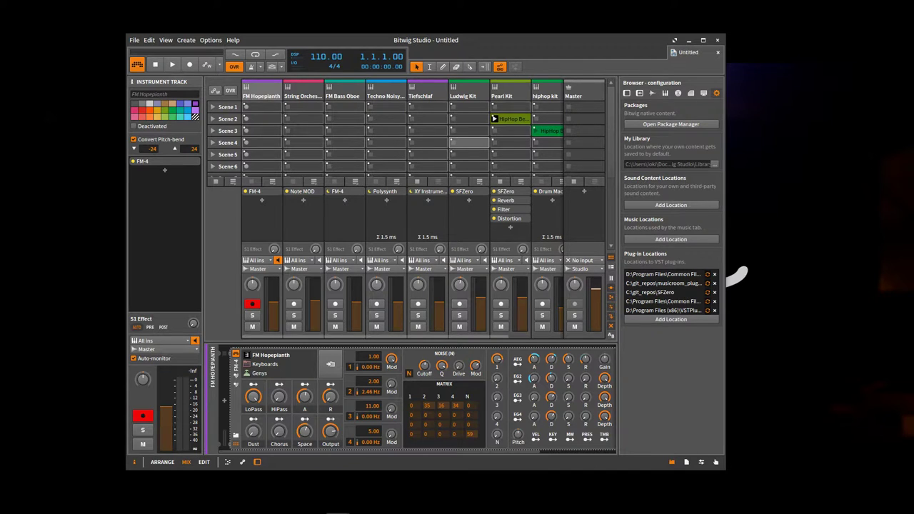
Bring TheMusicRoomHub to the front and confirm ASIO with the ASIO Fireface USB device.
mouse_move(250, 513)
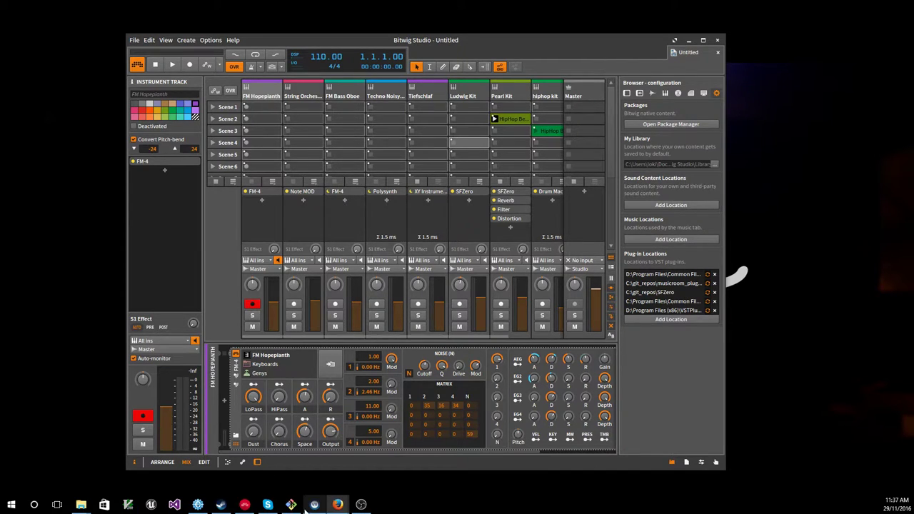
left_click(202, 506)
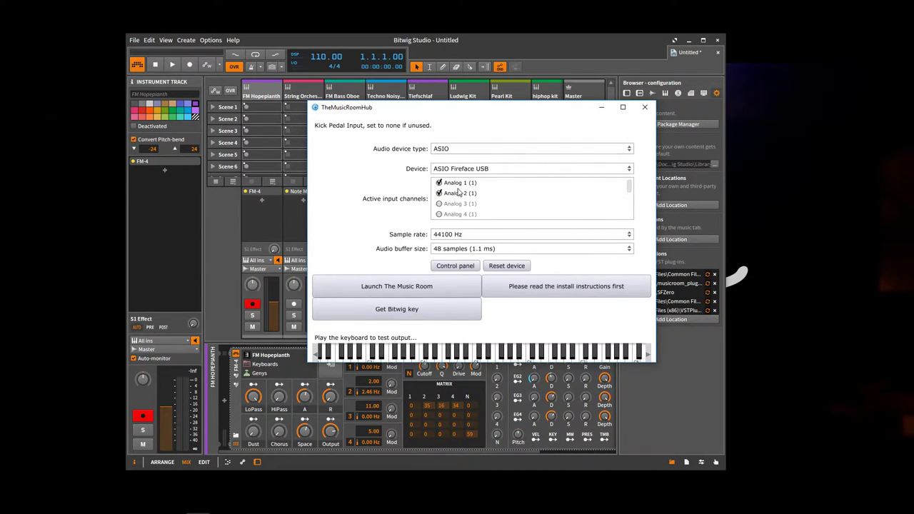
left_click(484, 150)
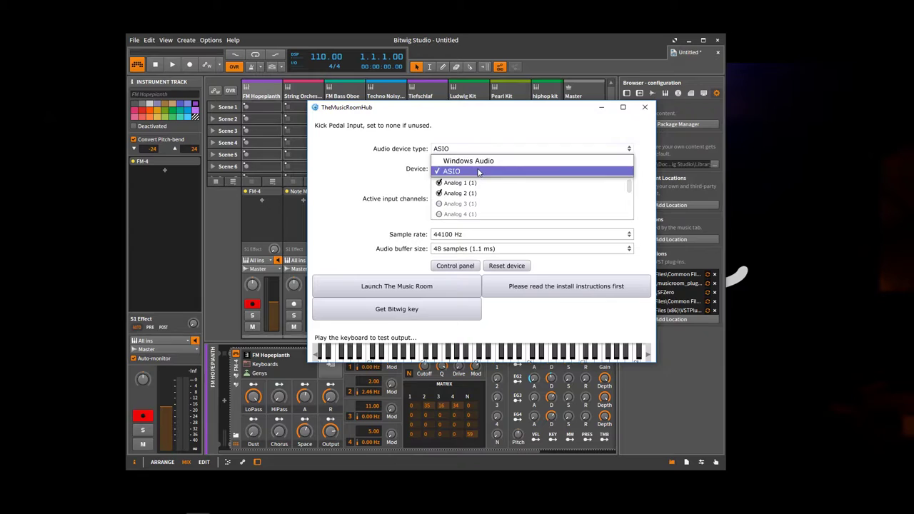
left_click(401, 175)
left_click(500, 169)
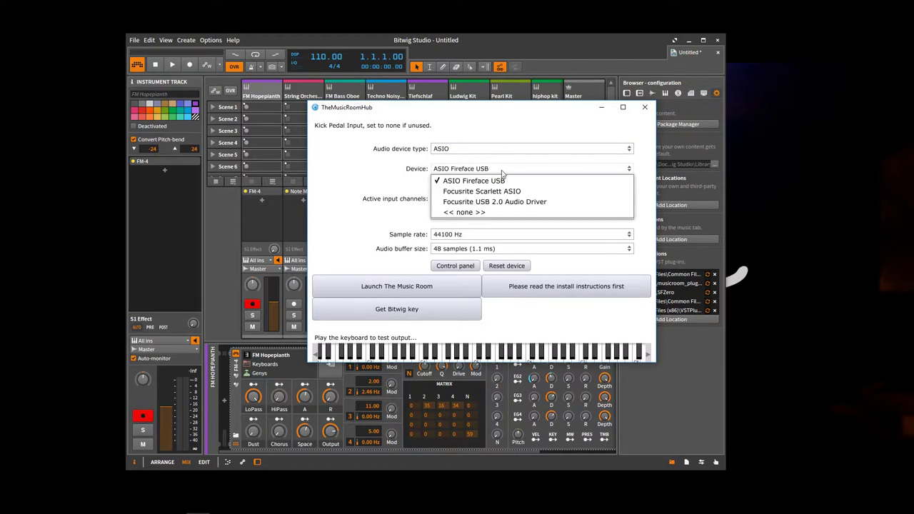
left_click(401, 177)
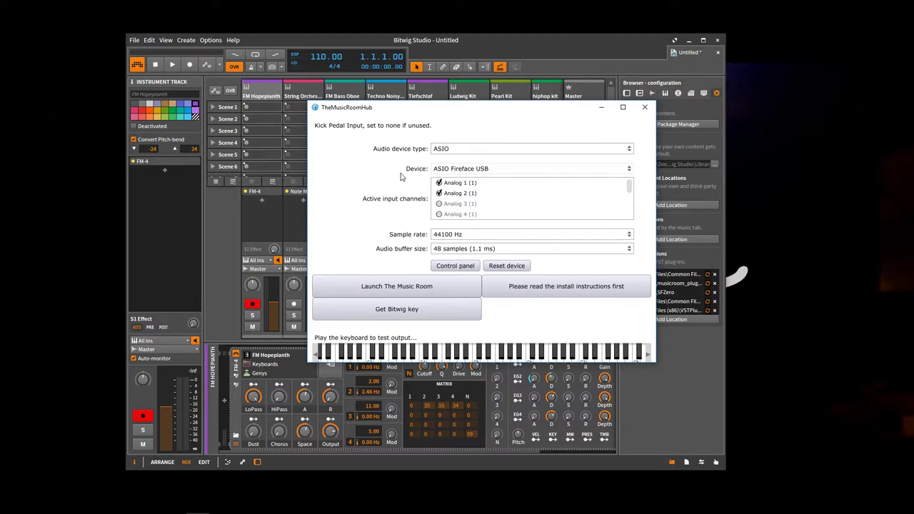
Recheck the audio device type and device lists, reopening the device type choices.
left_click(540, 148)
left_click(540, 153)
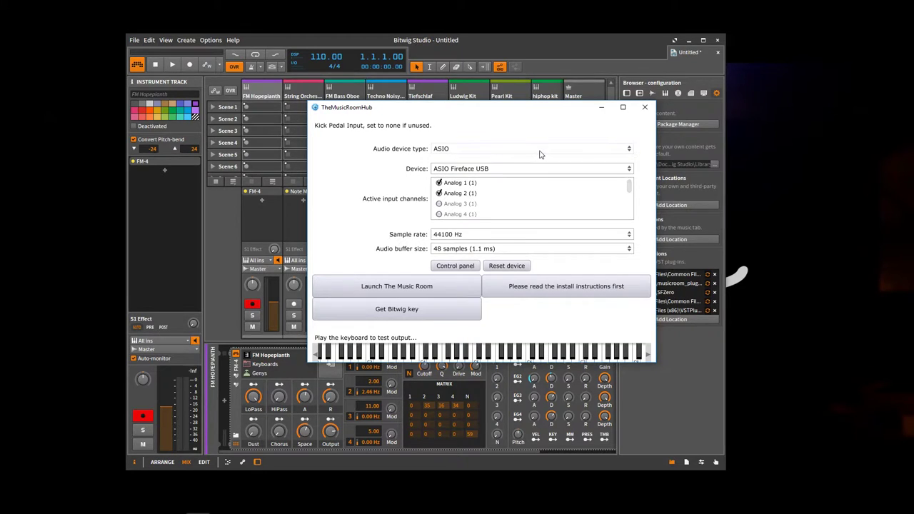
left_click(520, 170)
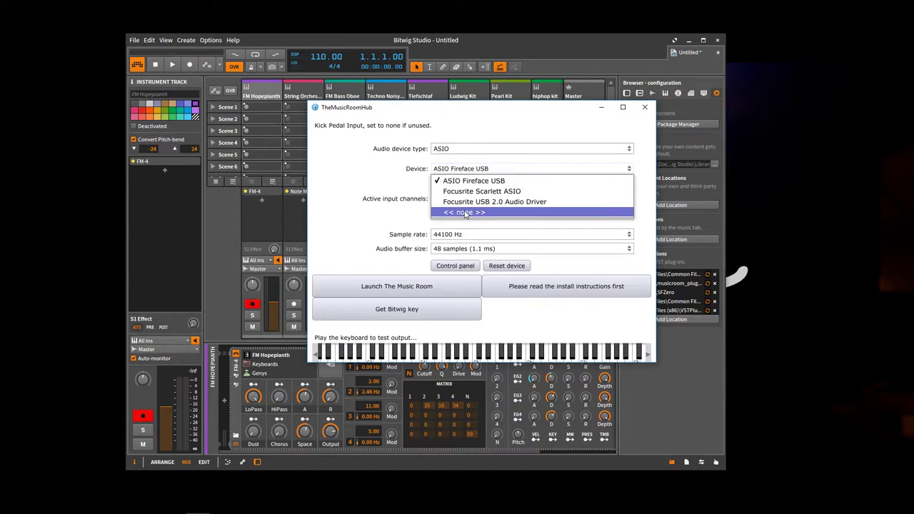
left_click(474, 148)
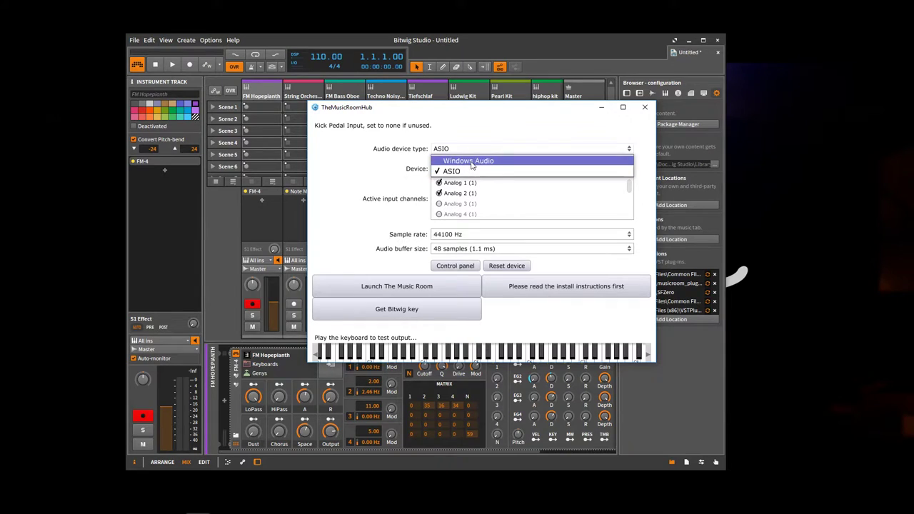
Use Windows Audio as device type, set the kick pedal input to << none >>, and play a test note.
left_click(472, 170)
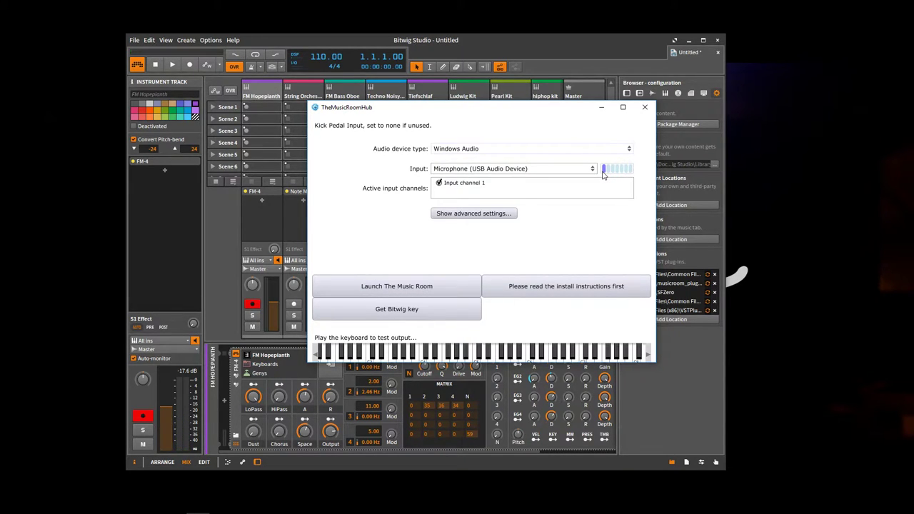
left_click(598, 172)
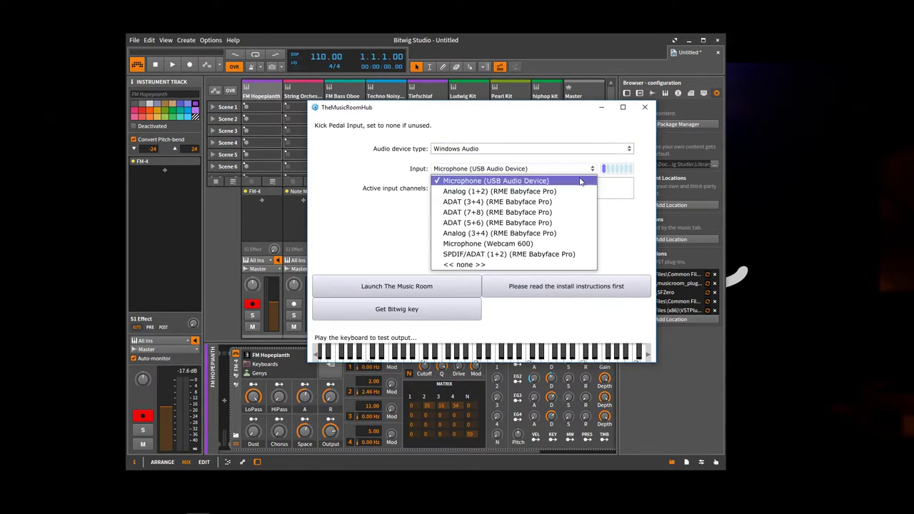
left_click(472, 264)
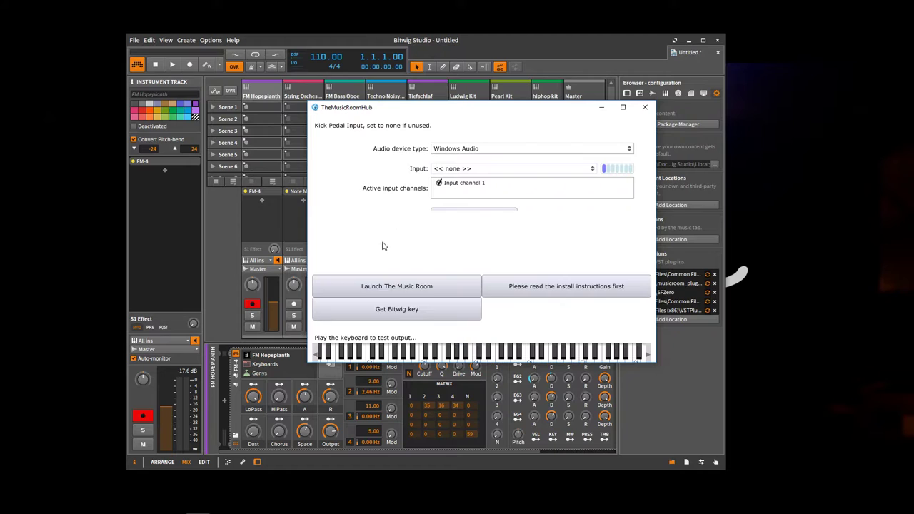
left_click(456, 354)
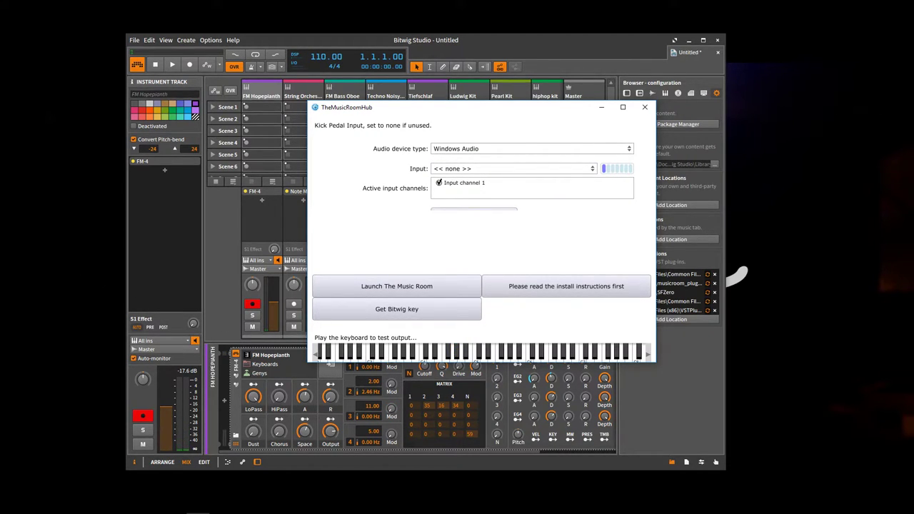
Launch The Music Room, select Techno Noisy Bass, show the browser's Devices page and widen the window.
left_click(364, 285)
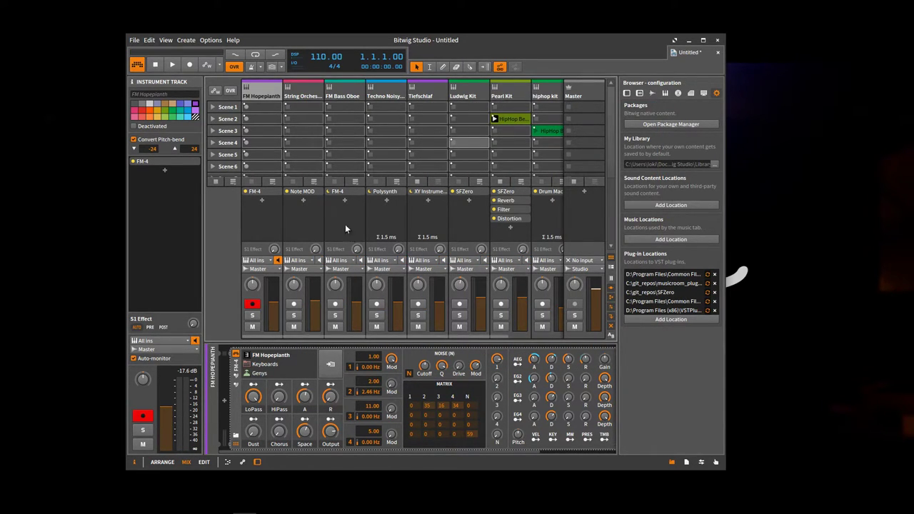
left_click(372, 100)
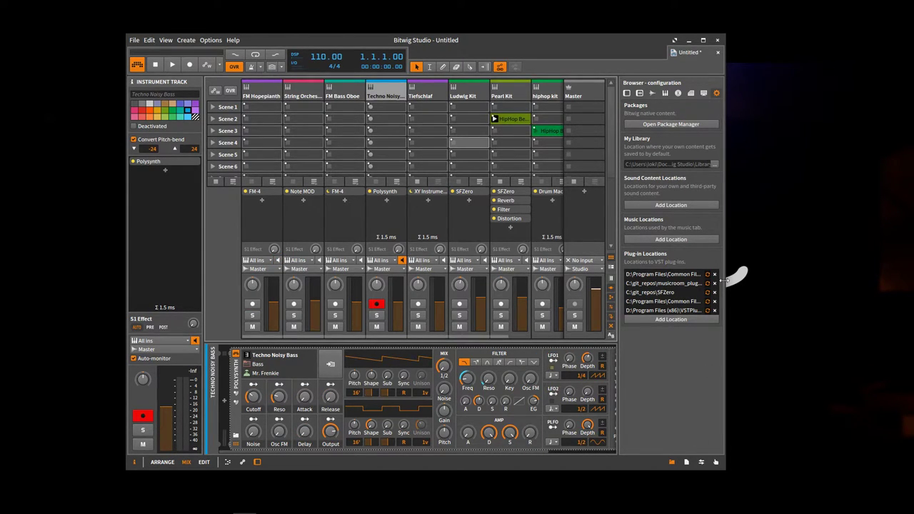
left_click(627, 94)
left_click_drag(728, 284, 836, 272)
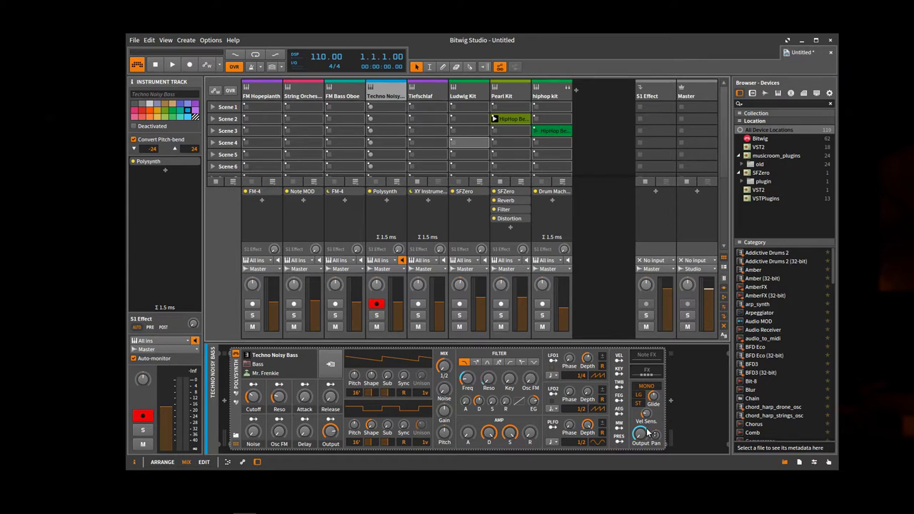
Select the Techno Noisy Bass Polysynth device to list its parameters in the Inspector.
left_click(620, 389)
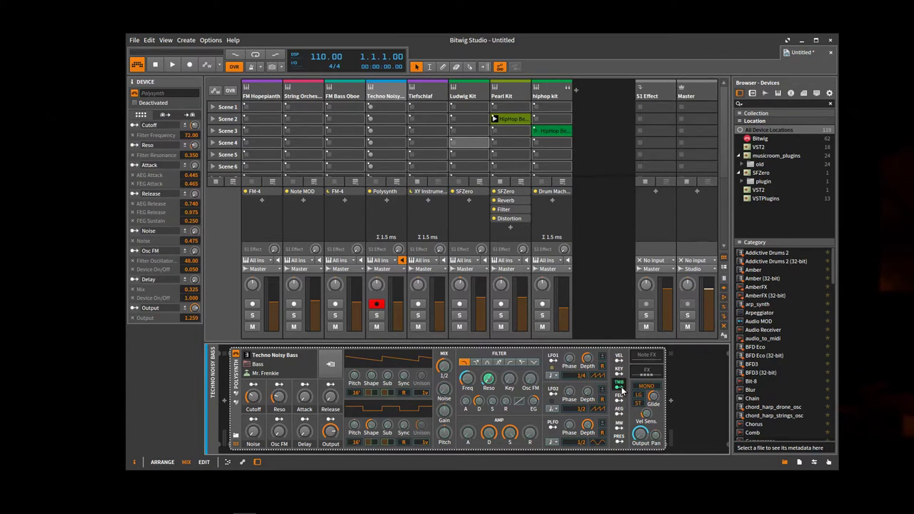